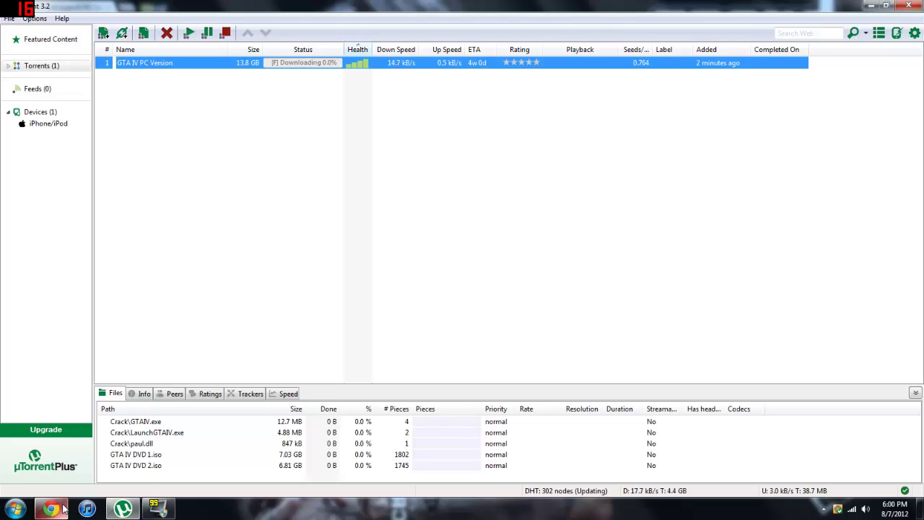
# Step: Switch to the Chrome window showing the Grand Theft Auto IV PC Version torrent page
pyautogui.moveTo(63, 509)
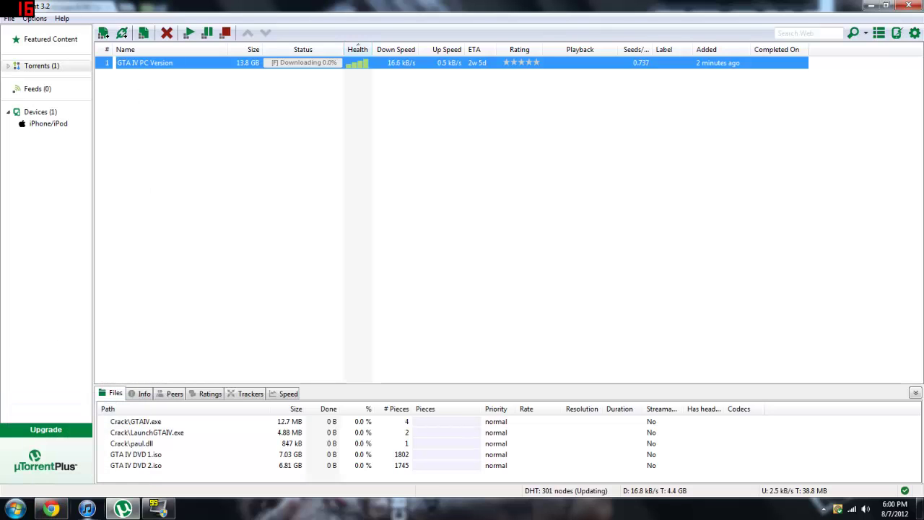
pyautogui.click(50, 509)
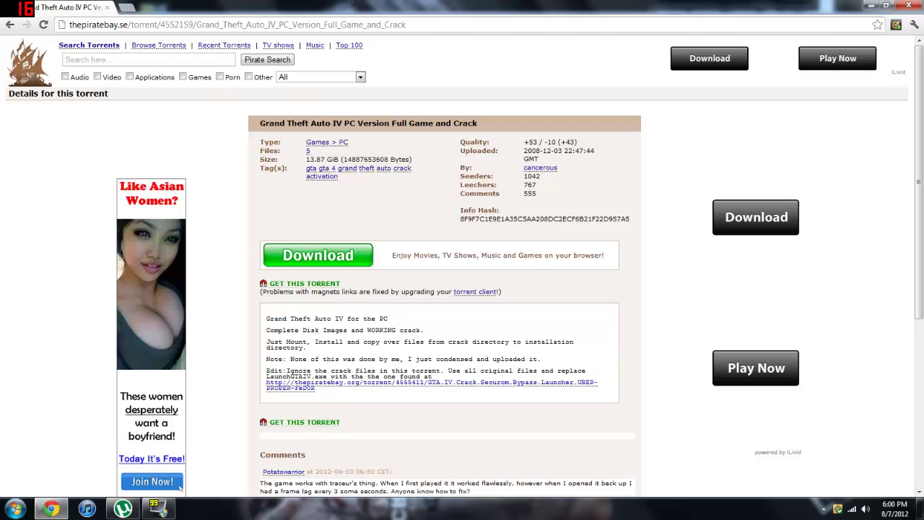
pyautogui.moveTo(117, 25); pyautogui.dragTo(226, 24)
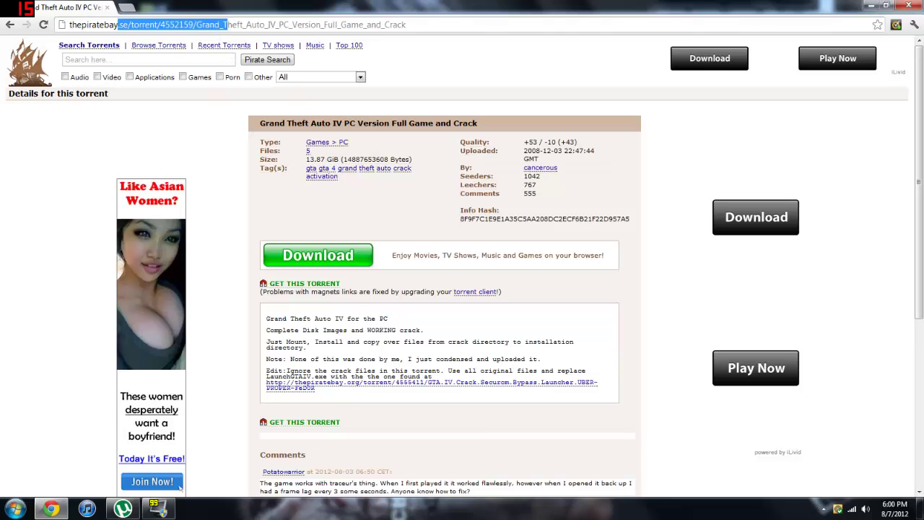
pyautogui.click(224, 24)
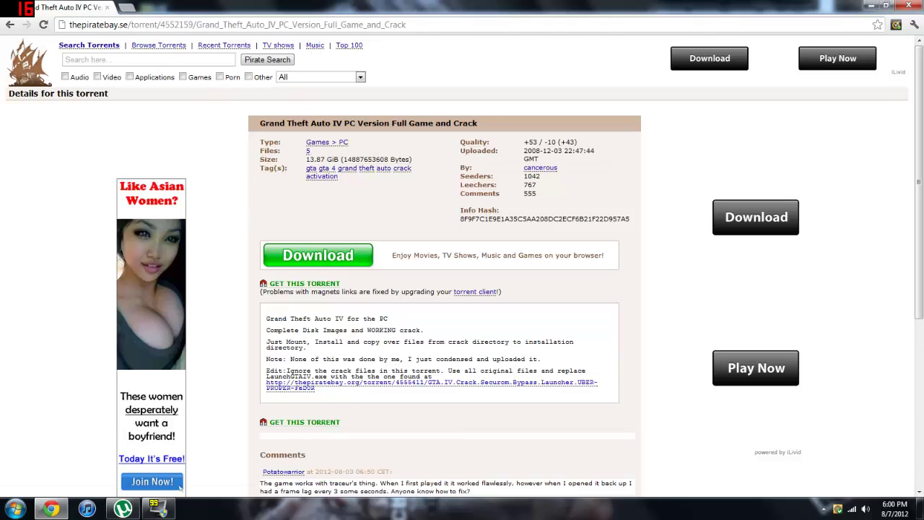
pyautogui.click(155, 58)
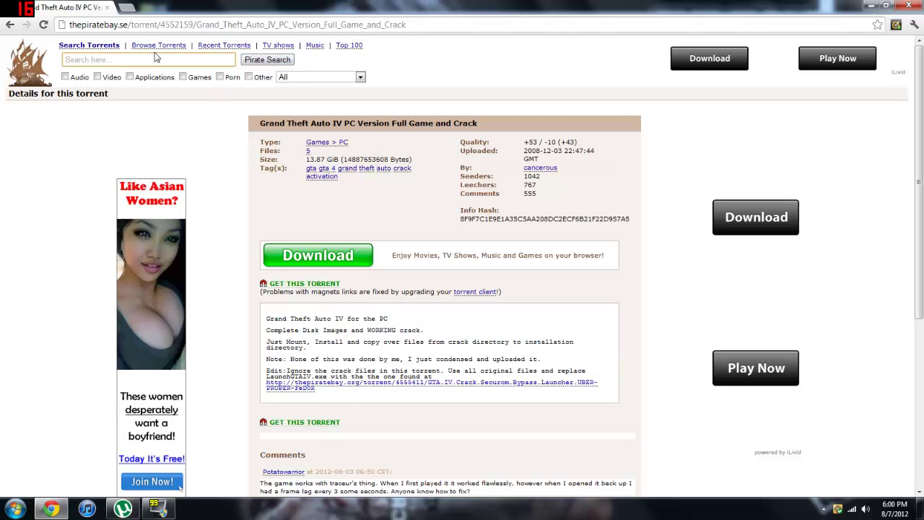
# Step: Re-add the GTA IV magnet link, load its trackers into the existing download, and open Preferences
pyautogui.click(306, 287)
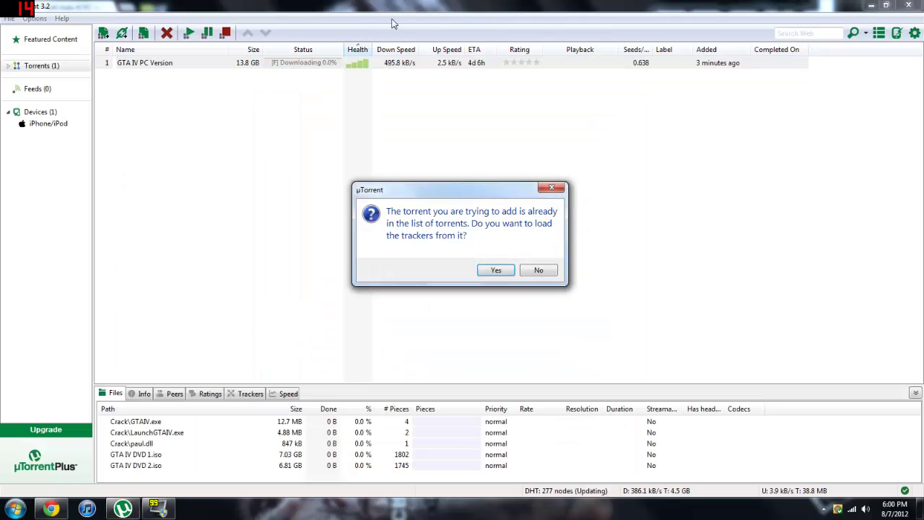
pyautogui.click(536, 267)
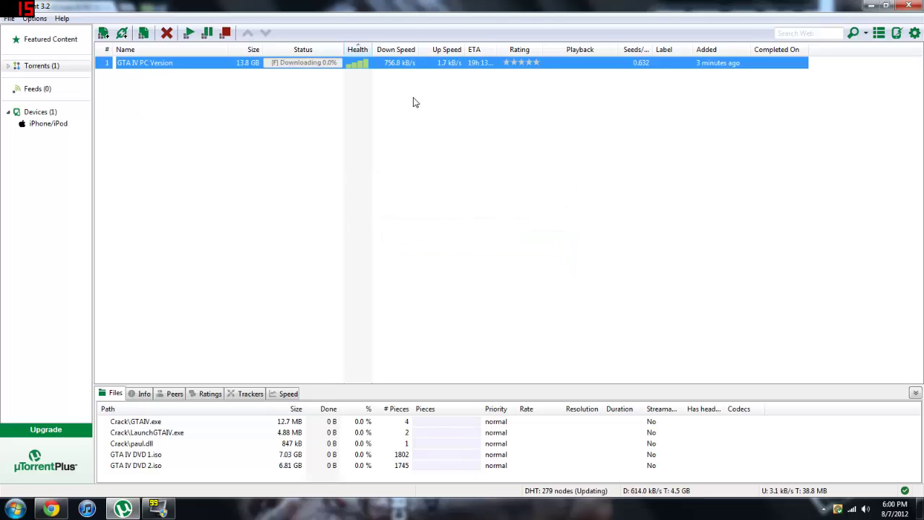
pyautogui.click(34, 19)
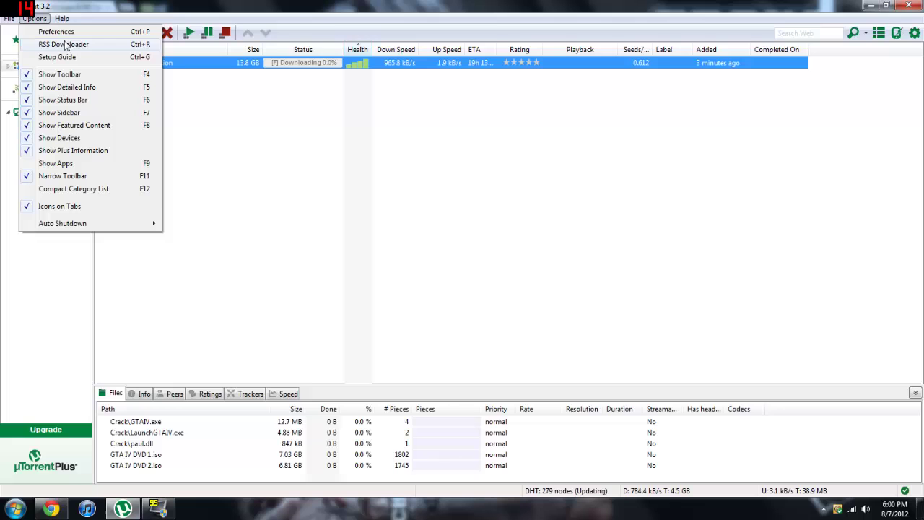
pyautogui.click(43, 32)
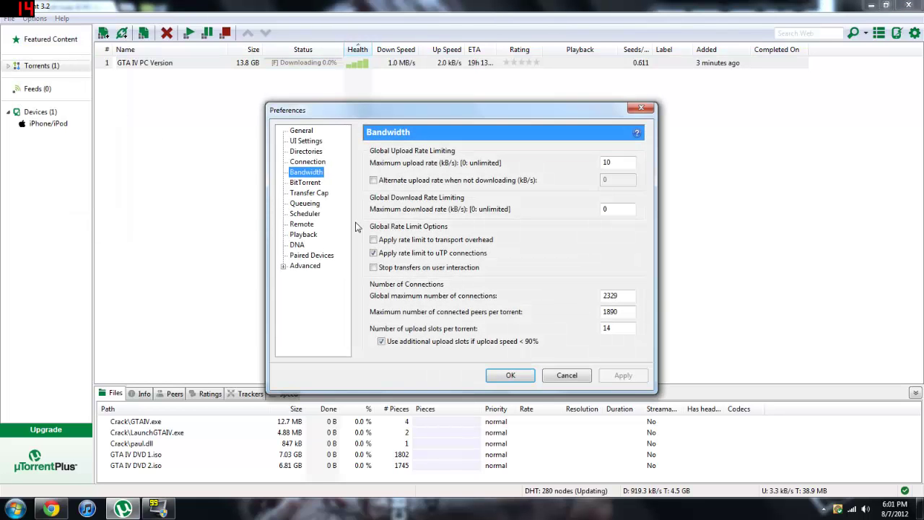
# Step: In Advanced preferences, set bt.allow_same_ip to true and rss.update_interval to 20
pyautogui.click(304, 265)
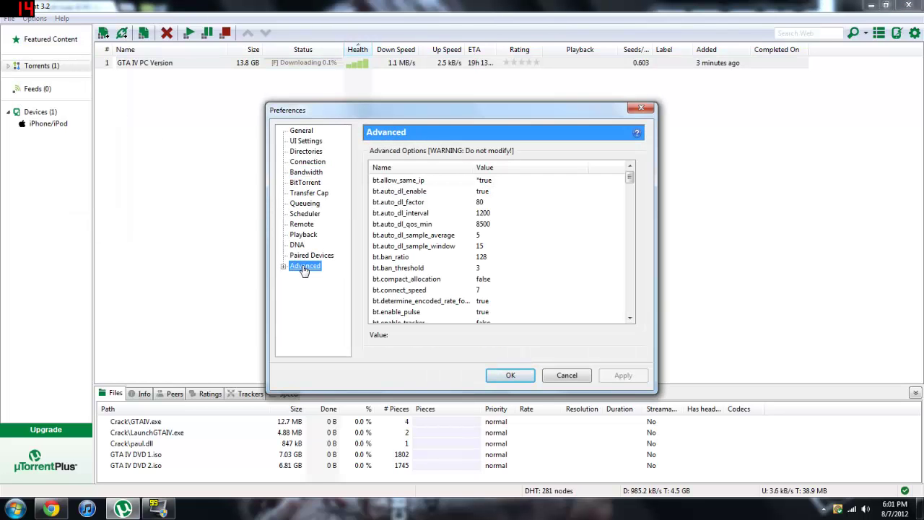
pyautogui.click(437, 181)
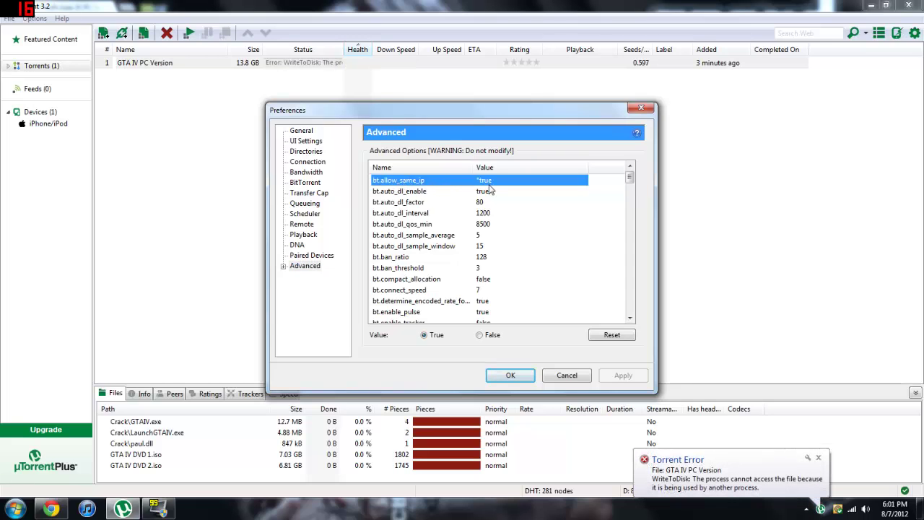
pyautogui.click(424, 337)
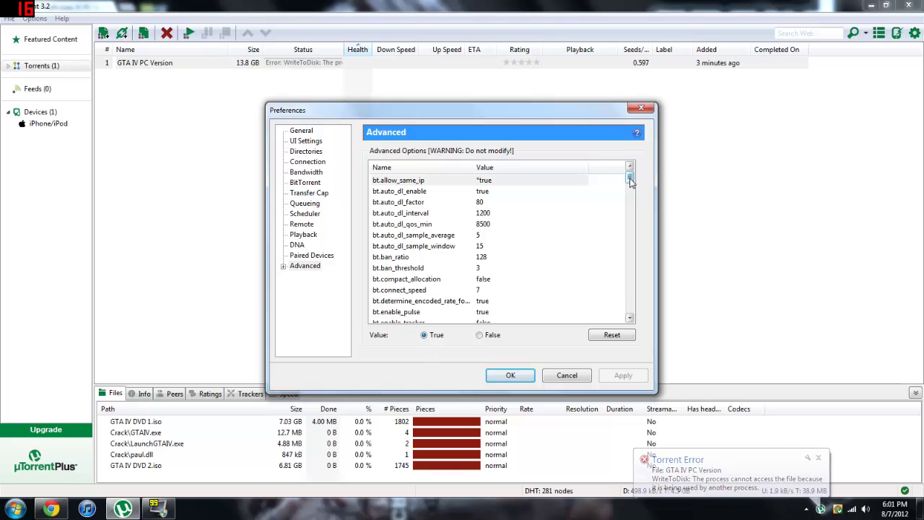
pyautogui.moveTo(630, 181); pyautogui.dragTo(635, 216)
pyautogui.click(460, 226)
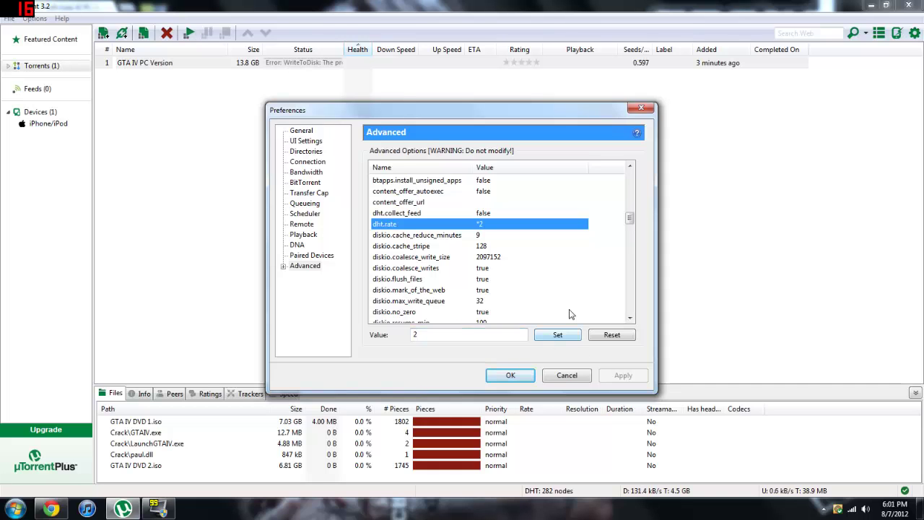
pyautogui.moveTo(629, 218); pyautogui.dragTo(637, 310)
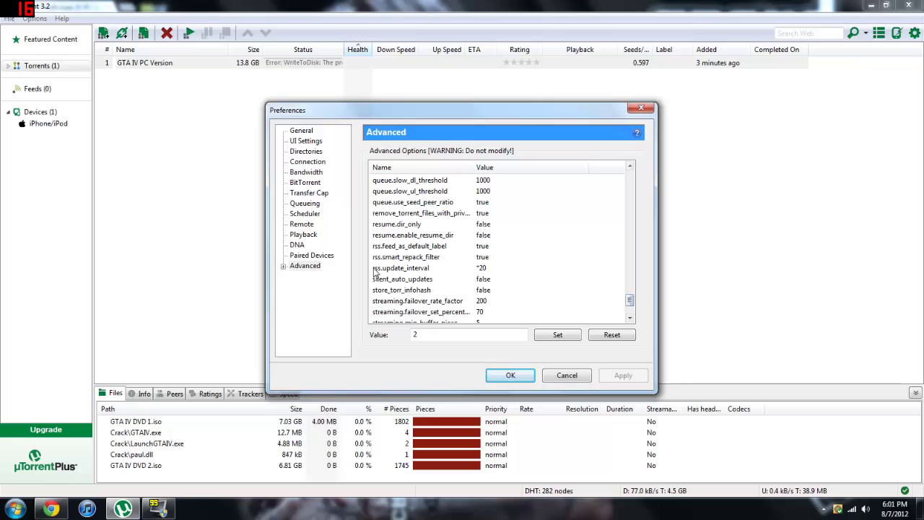
pyautogui.click(398, 270)
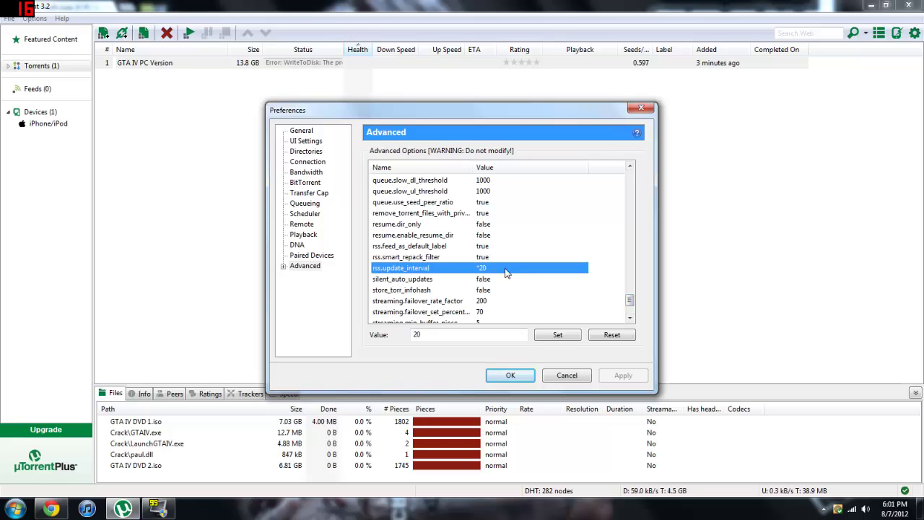
pyautogui.click(556, 337)
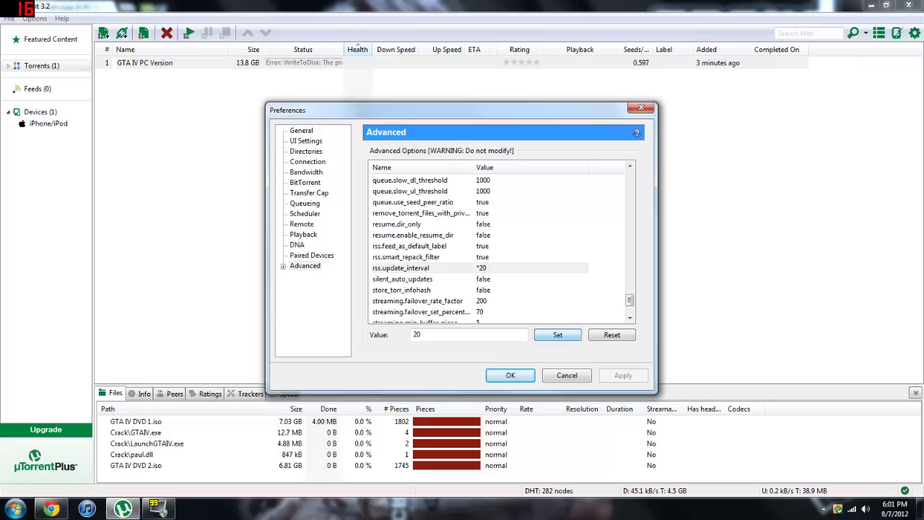
# Step: Review the Connection preferences: incoming port 45682 with UPnP and NAT-PMP mapping enabled
pyautogui.click(310, 163)
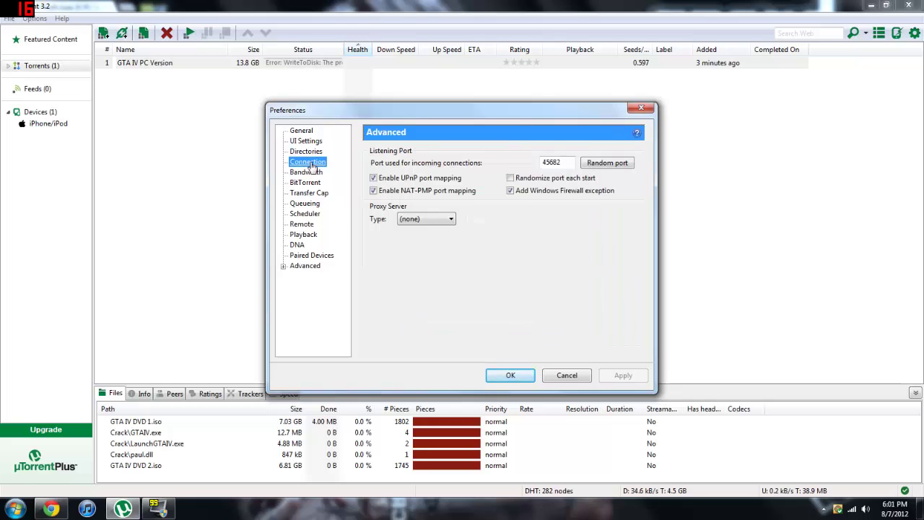
pyautogui.doubleClick(552, 162)
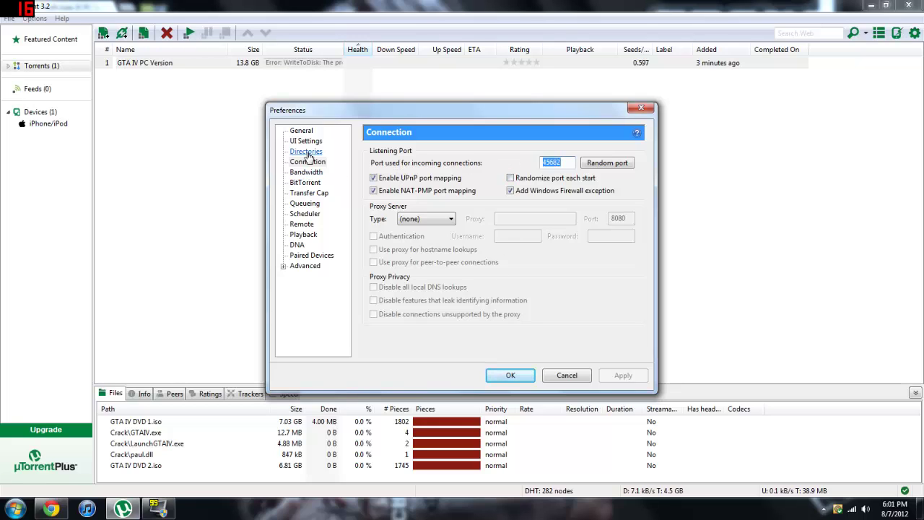
pyautogui.press('Tab')
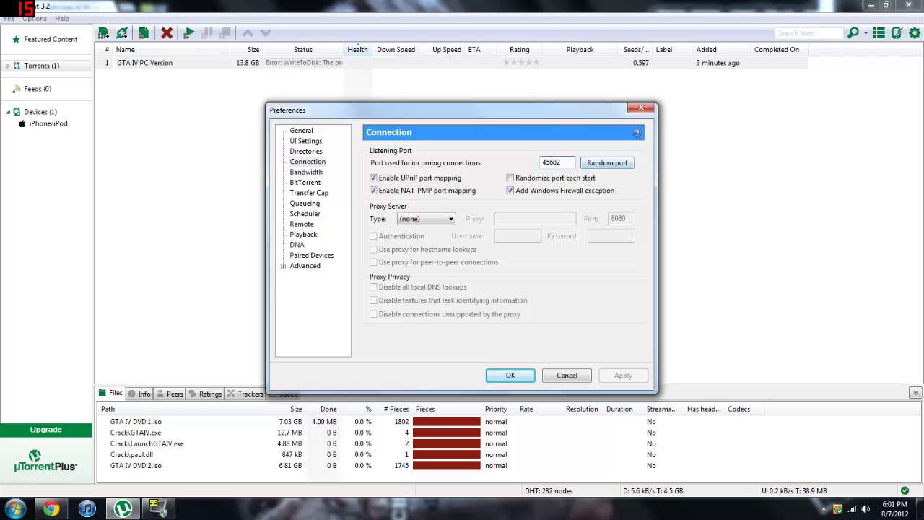
# Step: Keep the upload limit at 10 kB/s, set download rate to 0 (unlimited), and check connection limits
pyautogui.click(306, 173)
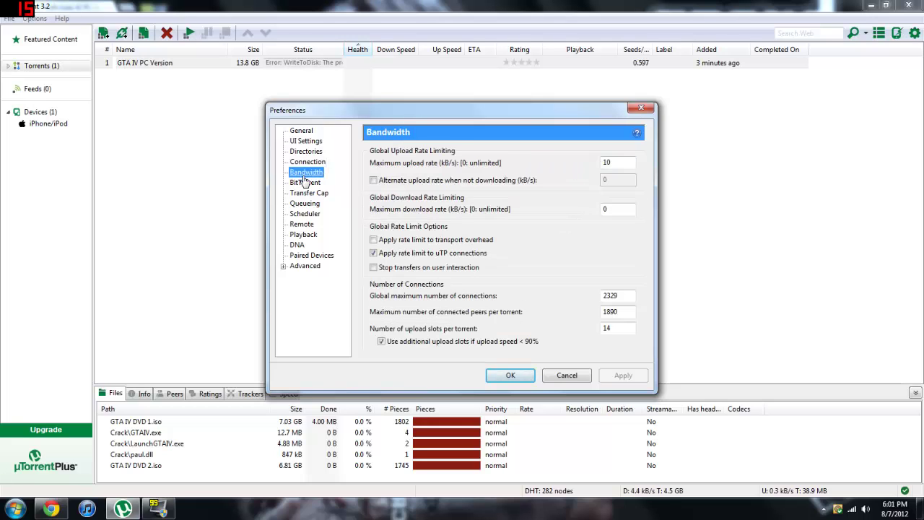
pyautogui.click(613, 163)
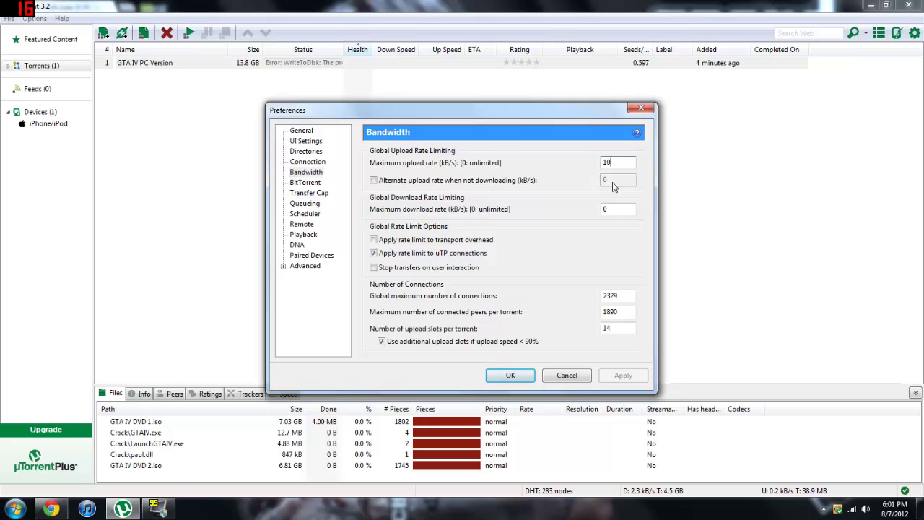
pyautogui.press('Tab')
pyautogui.press('Tab')
pyautogui.write('0')
pyautogui.doubleClick(610, 296)
pyautogui.click(608, 328)
pyautogui.click(305, 182)
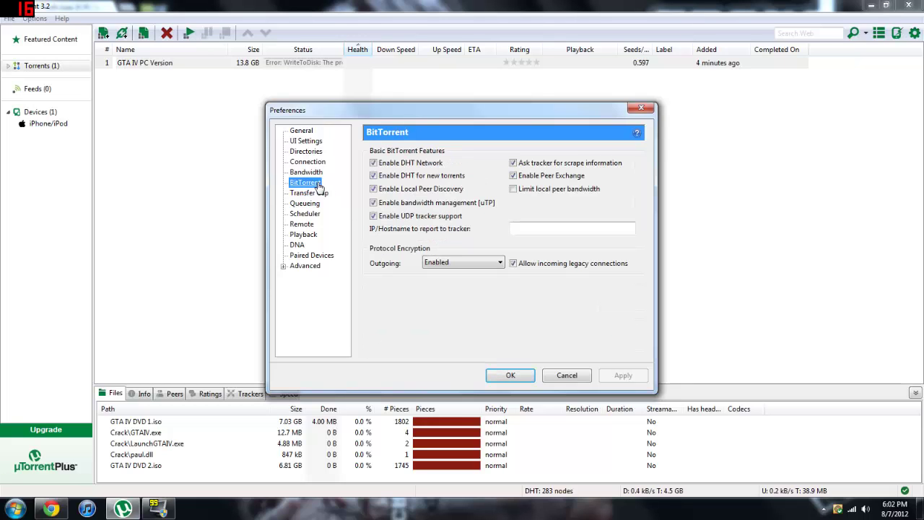
# Step: Review the Queueing limits of 60 active torrents, 63 active downloads and minimum ratio 100
pyautogui.click(316, 194)
pyautogui.click(316, 203)
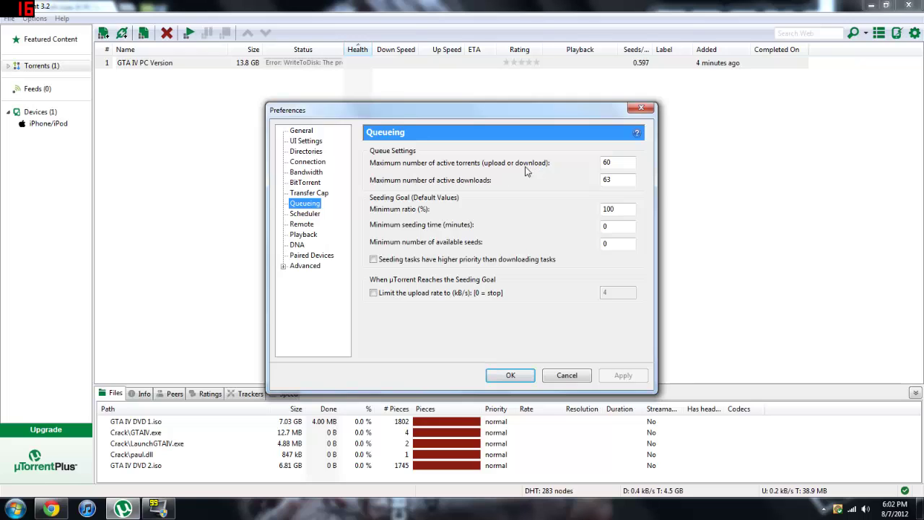
pyautogui.click(613, 162)
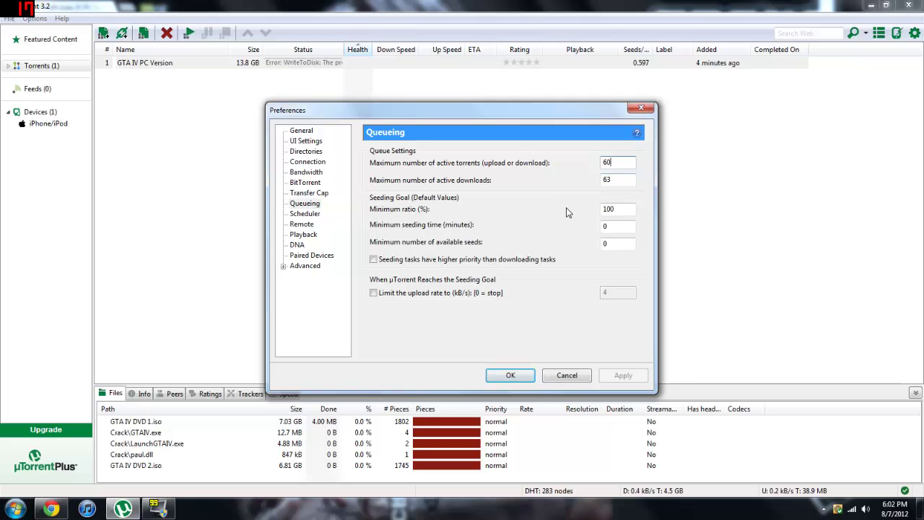
pyautogui.doubleClick(608, 209)
# Step: Save the preferences and force-start the GTA IV PC Version torrent
pyautogui.click(510, 375)
pyautogui.rightClick(281, 63)
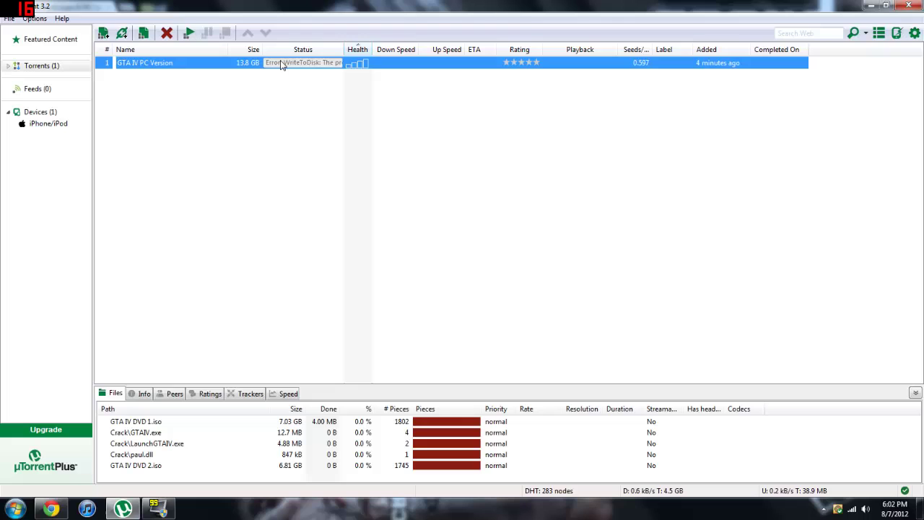
pyautogui.click(325, 159)
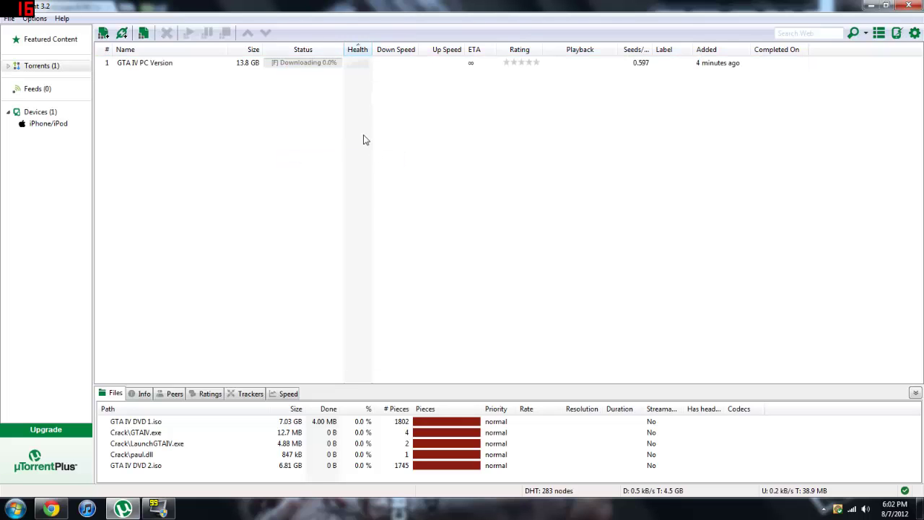